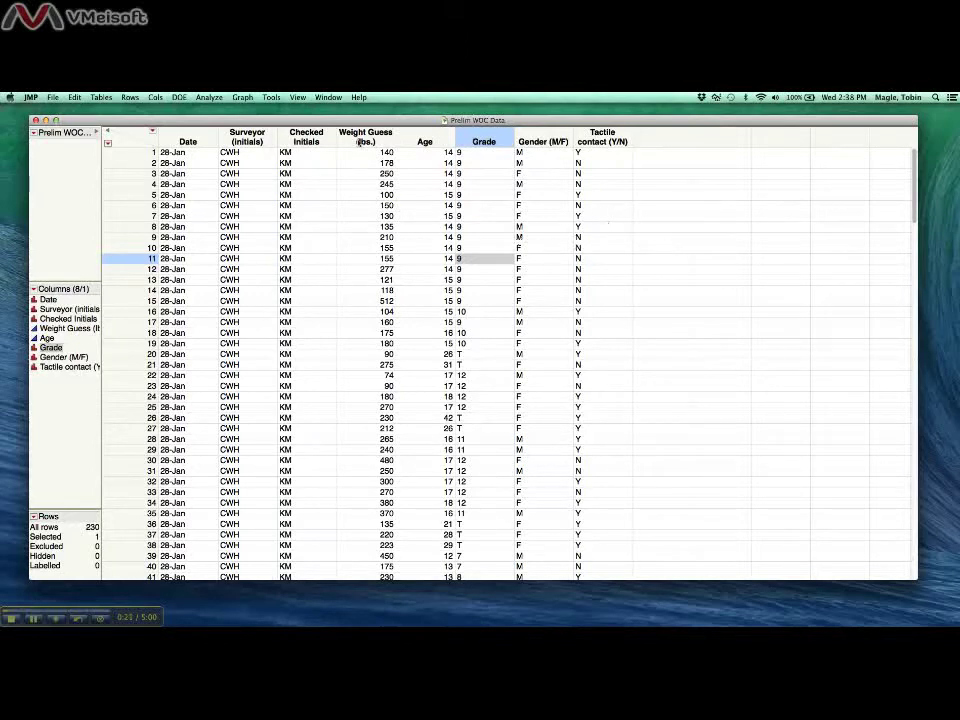
Step: Run a Distribution analysis with Weight Guess (lbs.) and Age as the Y columns
click(212, 97)
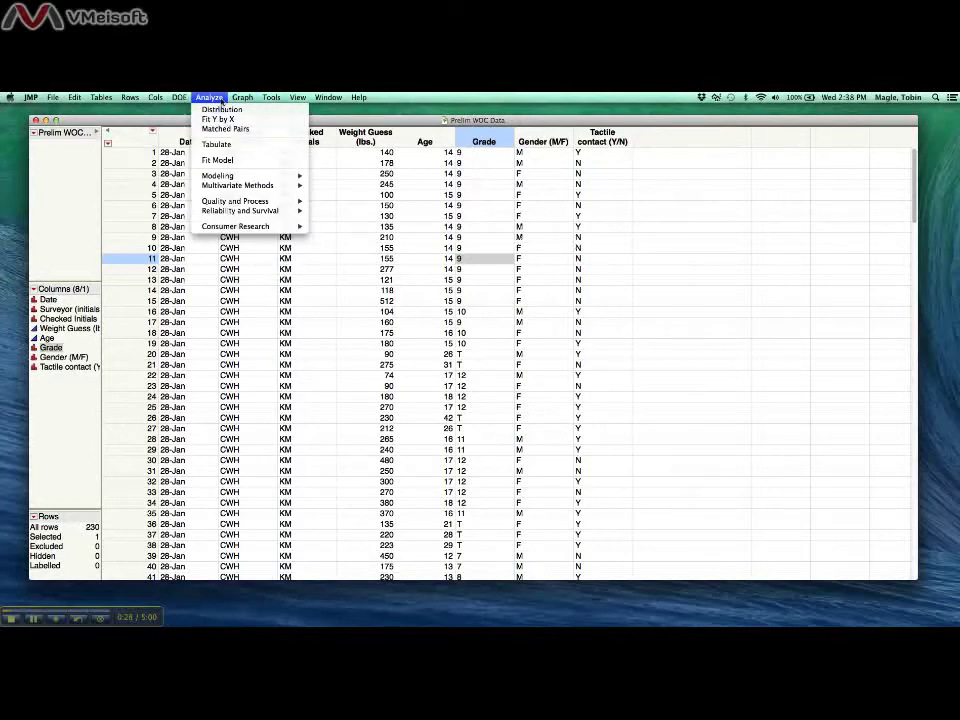
click(221, 109)
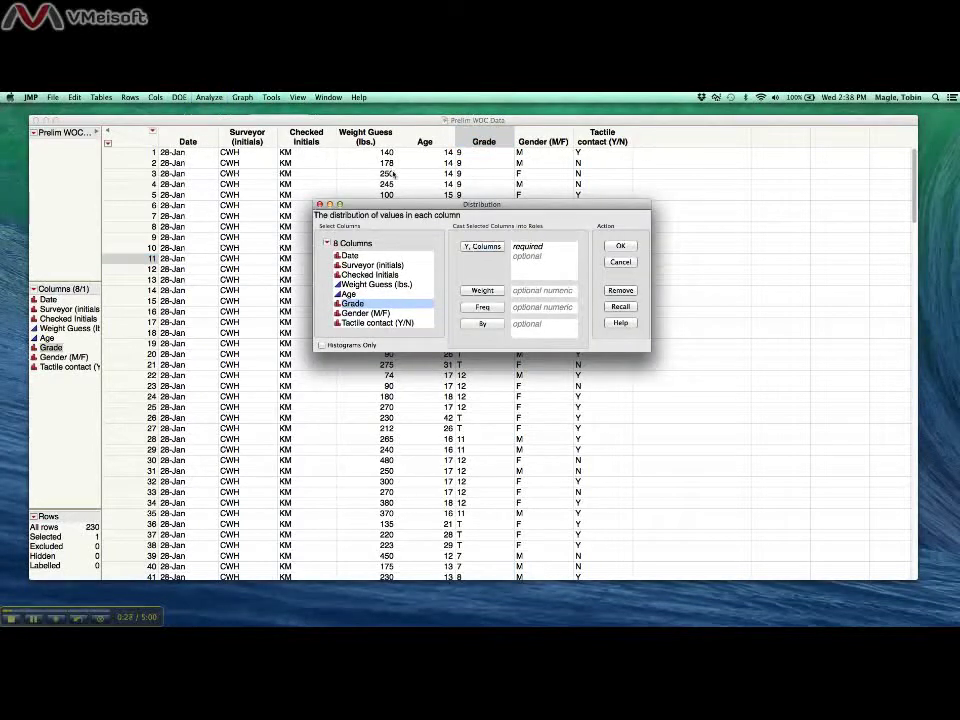
click(411, 287)
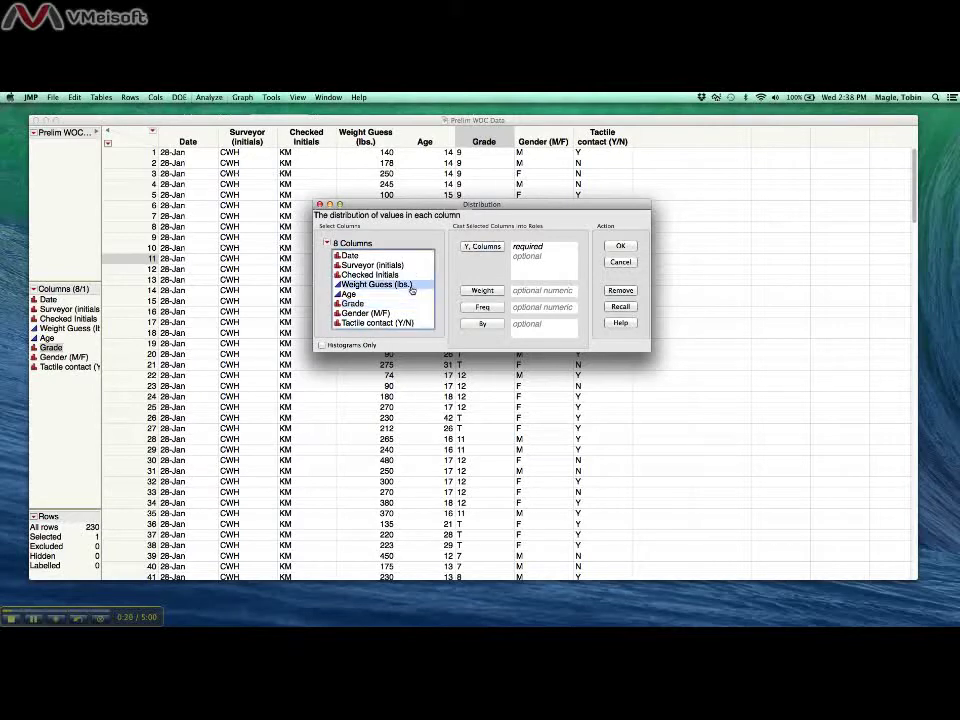
double_click(416, 286)
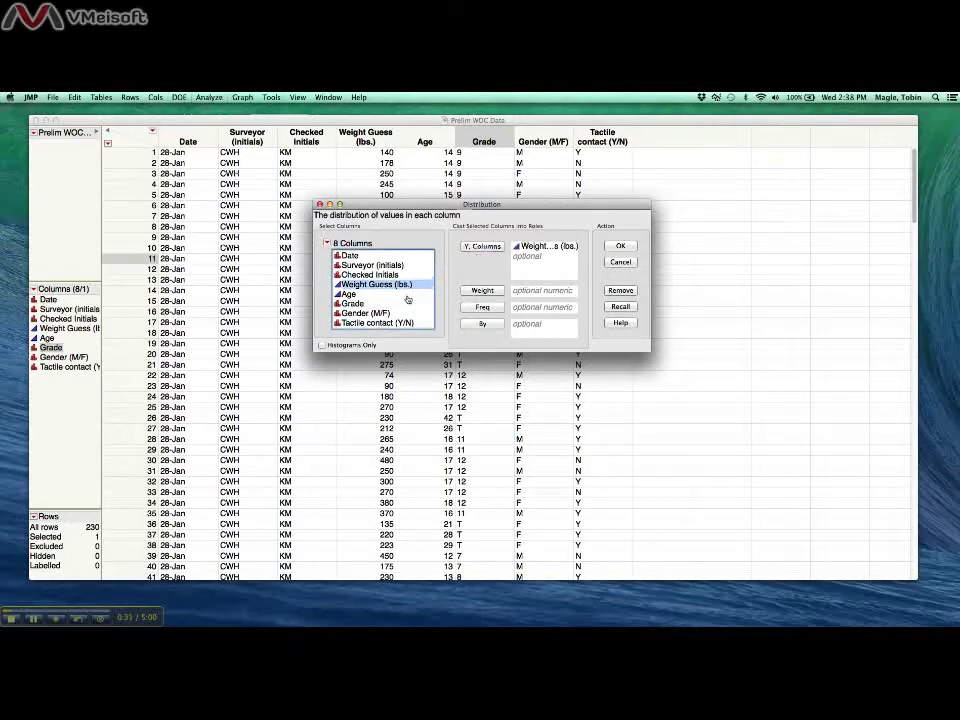
click(405, 294)
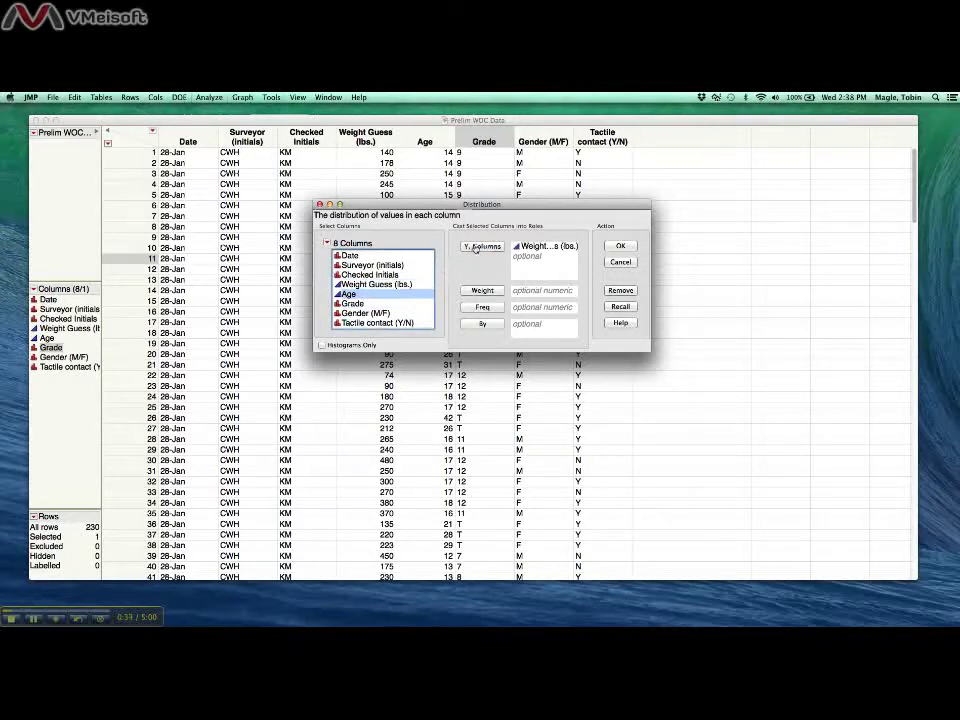
click(478, 247)
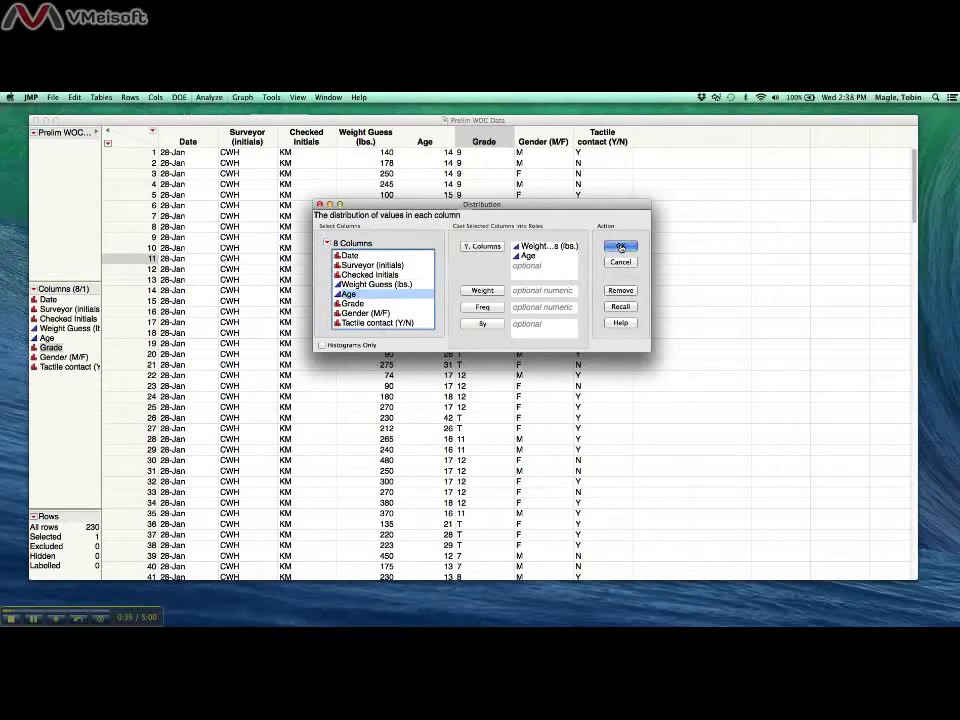
click(620, 247)
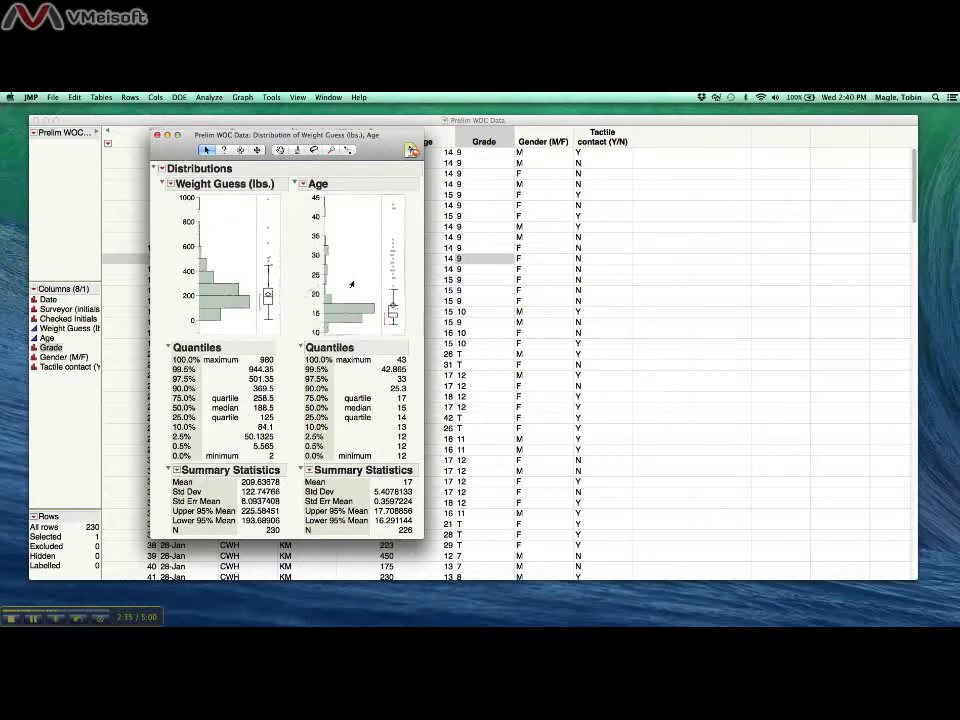
Step: Close the Weight Guess and Age report and run a Distribution of Grade, Gender (M/F) and Tactile contact (Y/N)
click(157, 136)
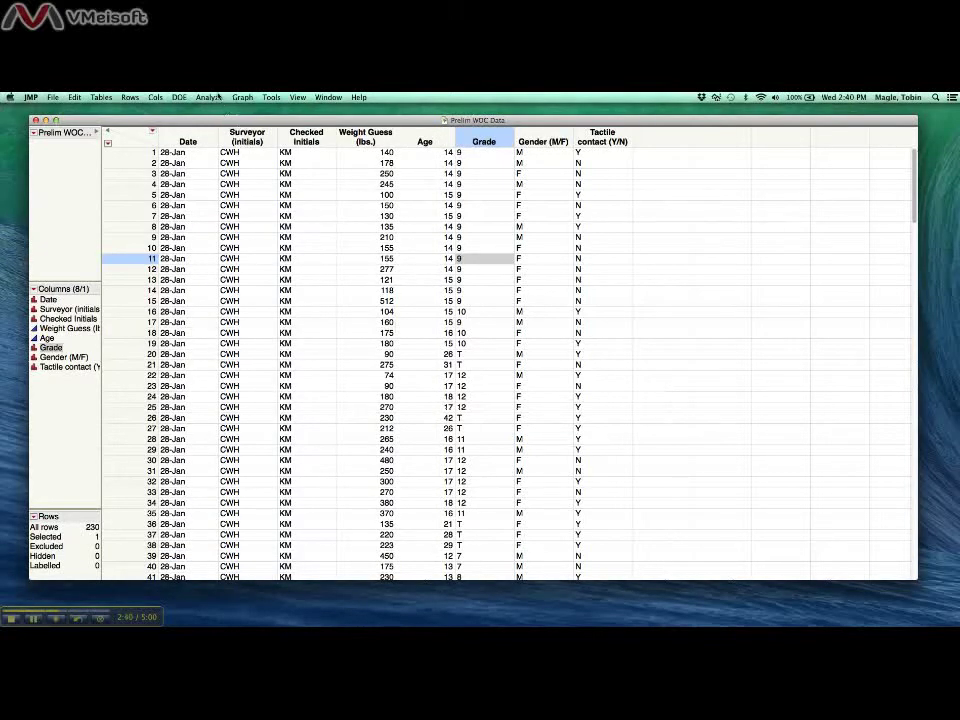
click(214, 97)
click(222, 109)
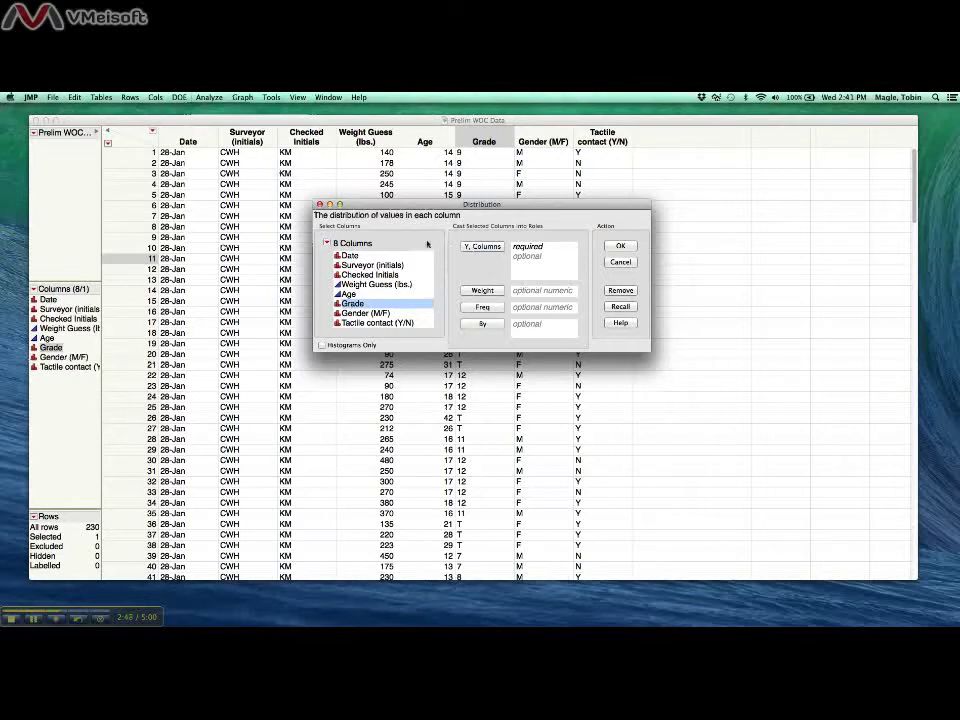
double_click(396, 303)
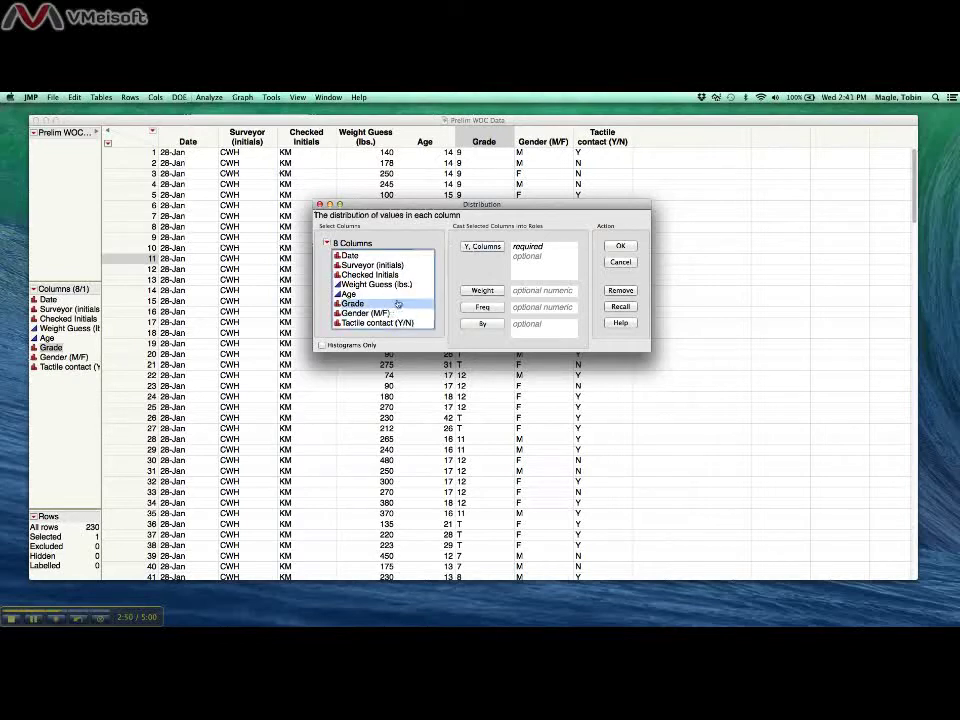
double_click(396, 313)
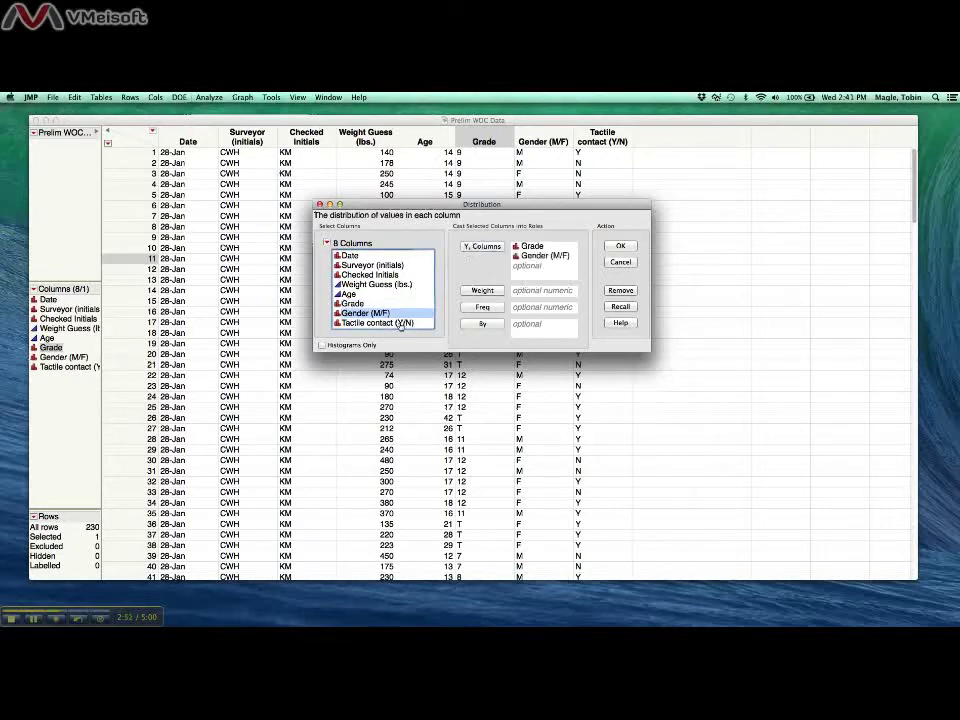
click(396, 323)
click(486, 245)
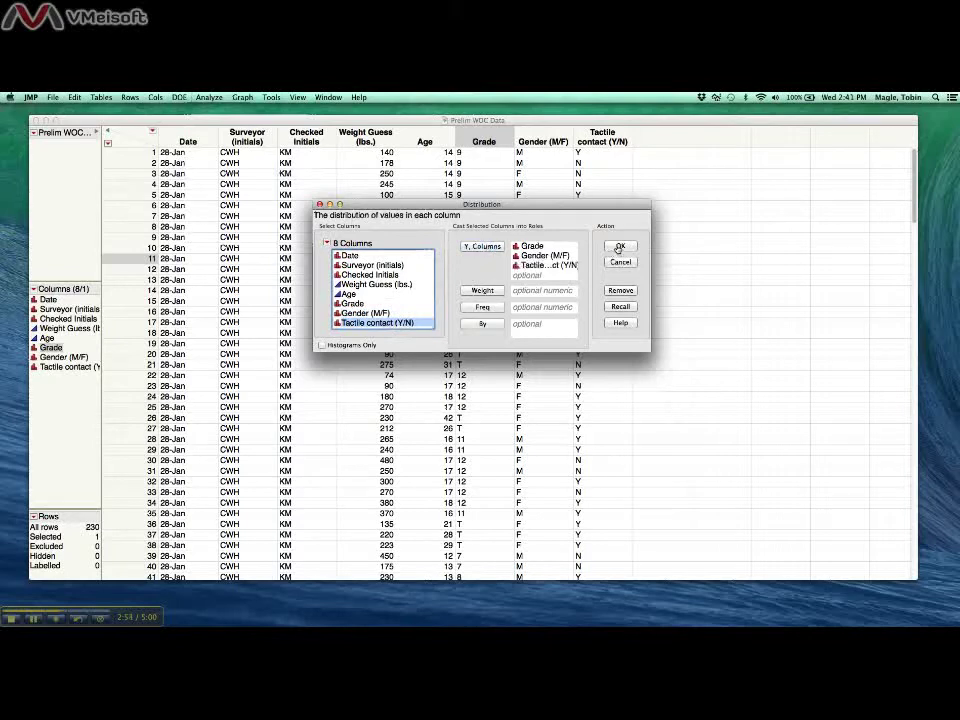
click(619, 246)
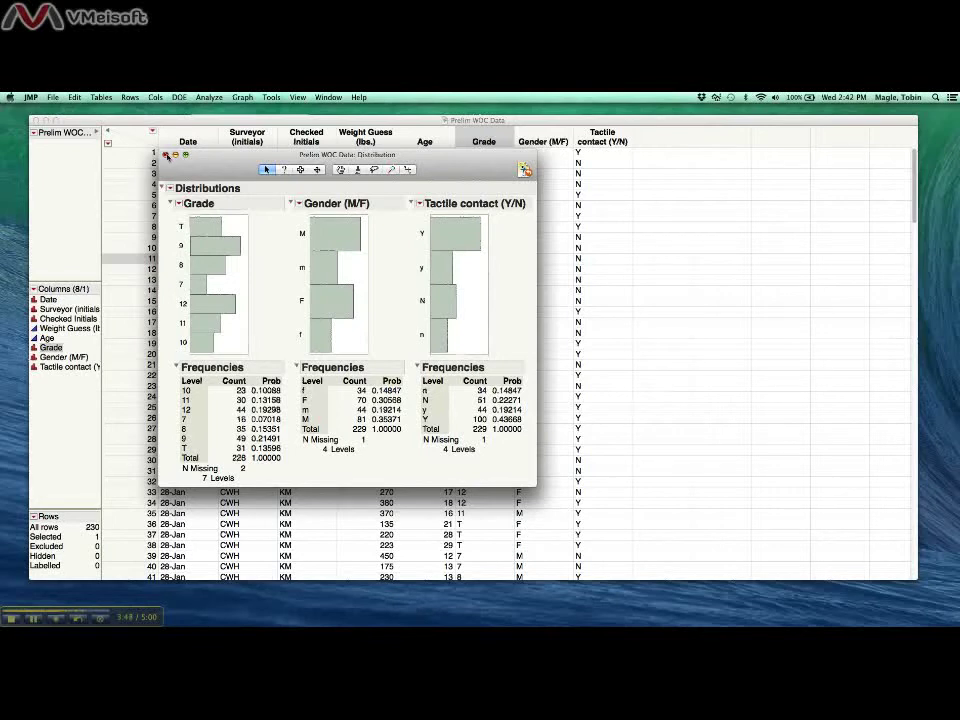
Step: Close the frequency report and run a Distribution of Weight Guess (lbs.) with Grade as the By variable
click(165, 155)
click(208, 97)
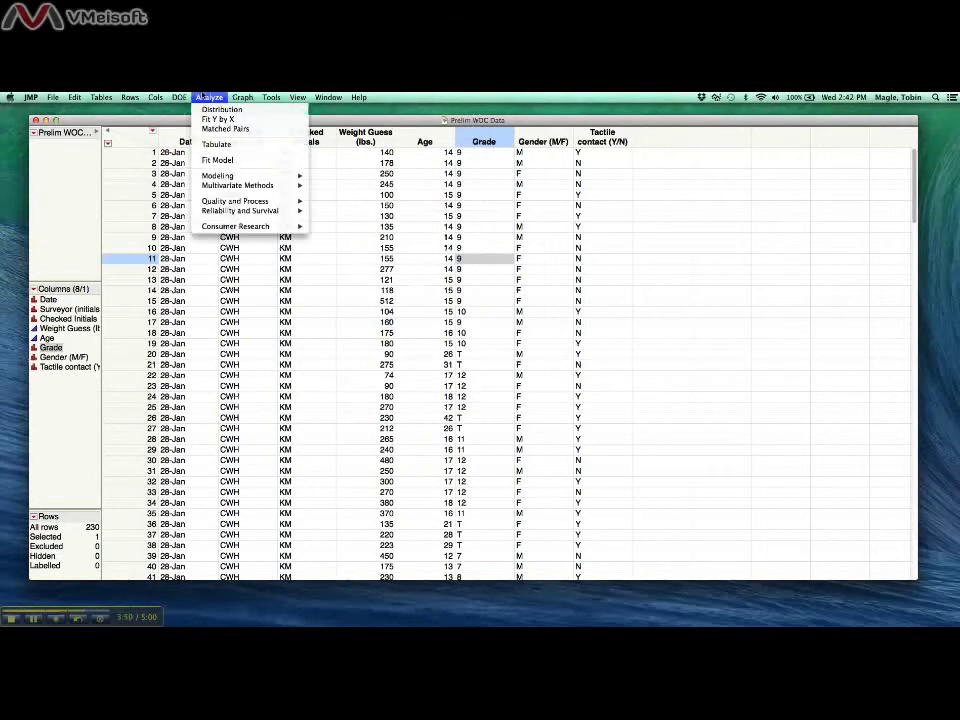
click(221, 109)
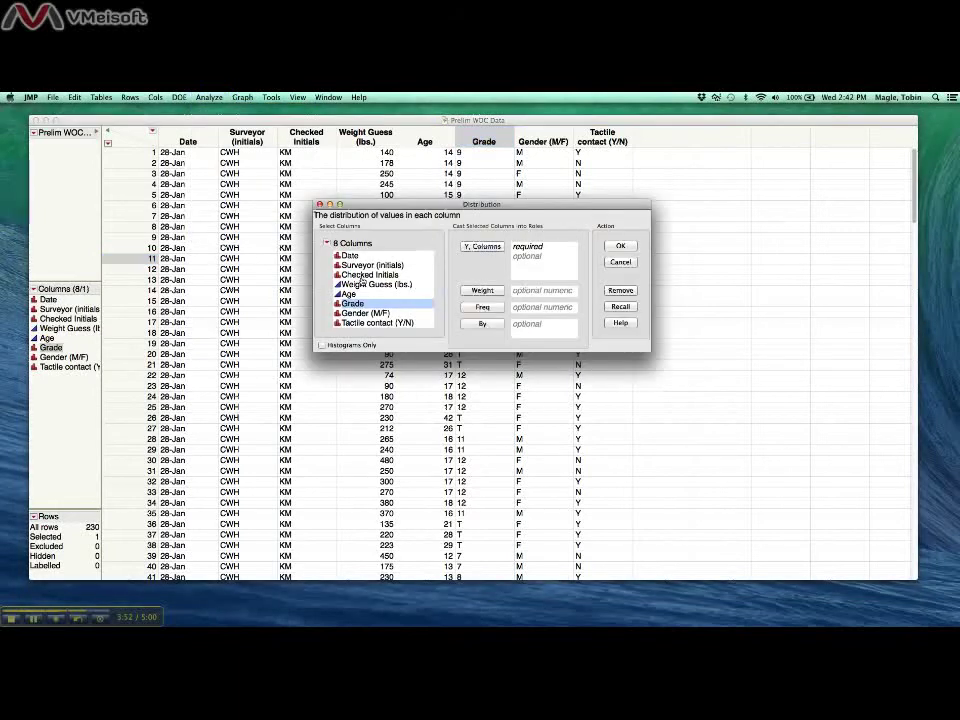
click(358, 284)
click(484, 246)
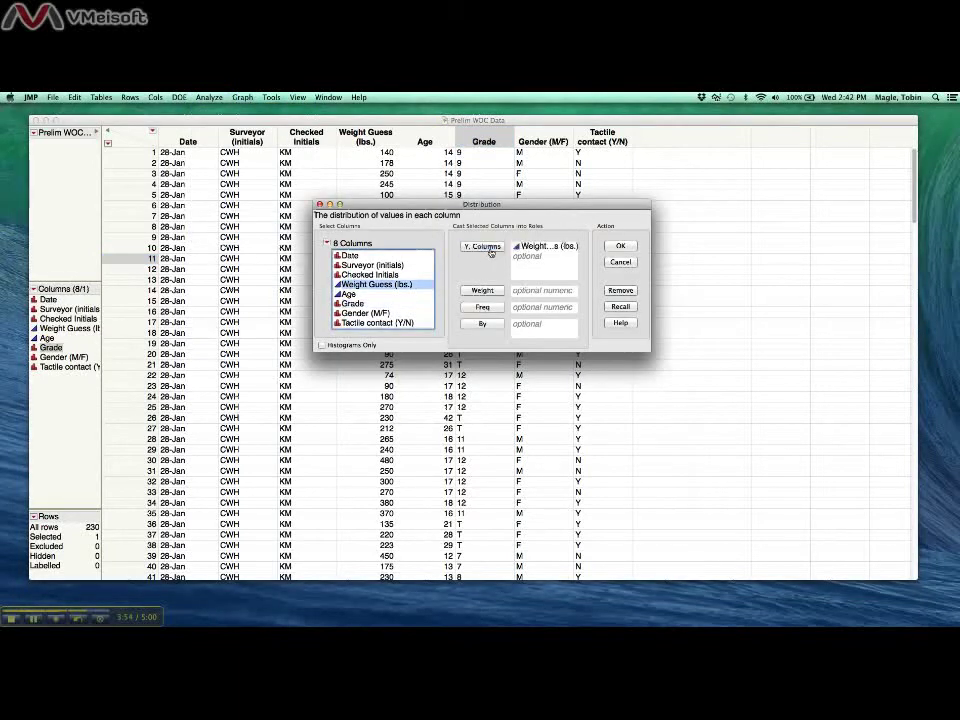
click(353, 303)
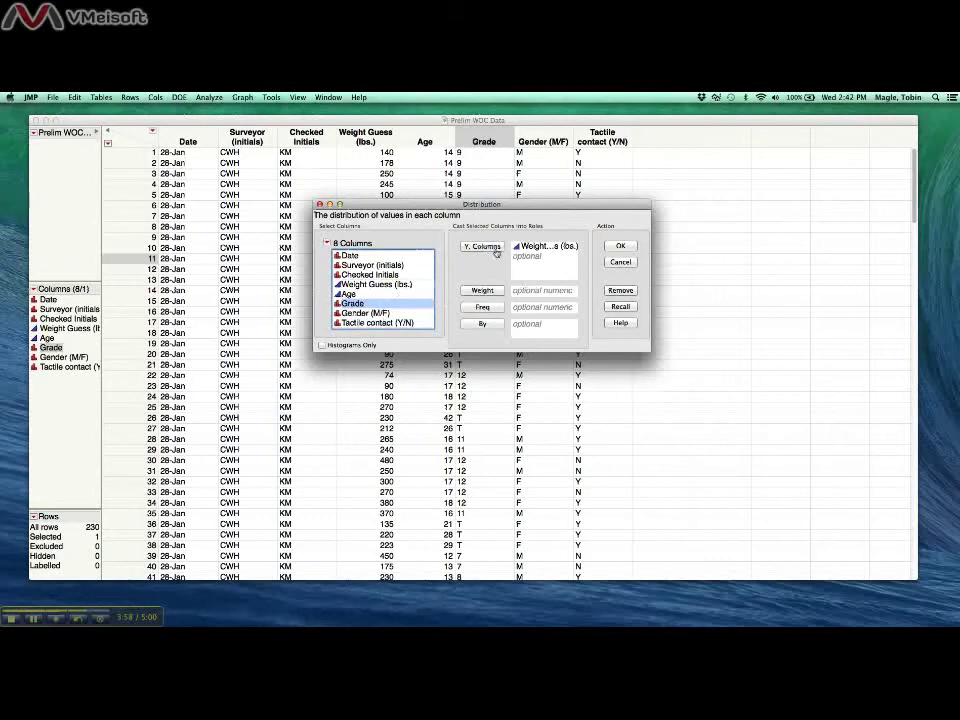
click(482, 323)
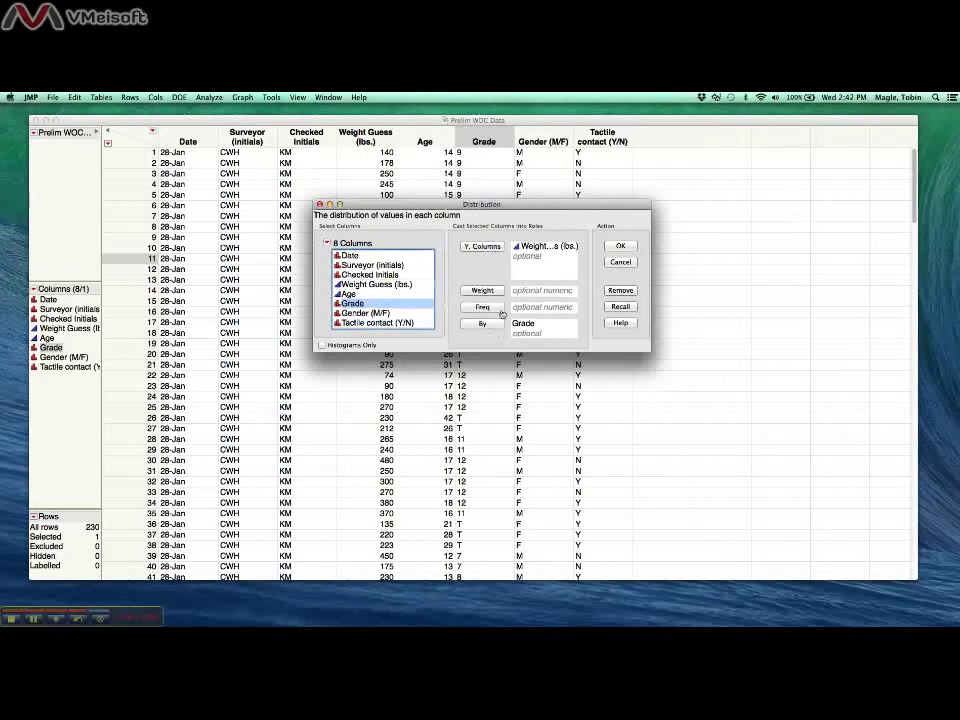
click(621, 247)
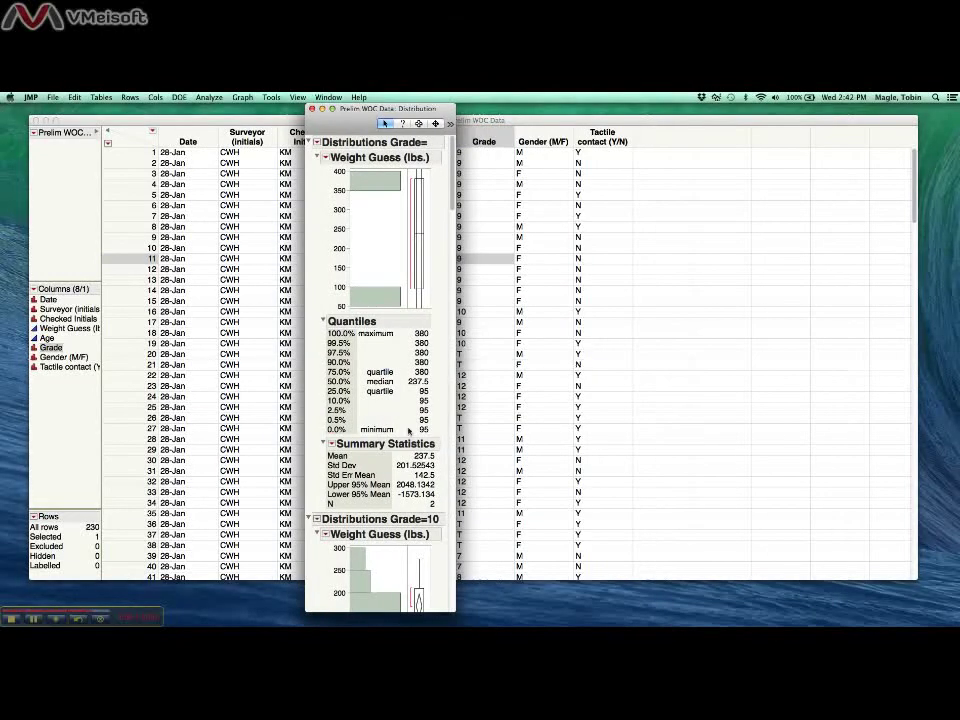
Step: Review the Weight Guess distribution for each grade, then close the report window
scroll(400, 435, down, 5)
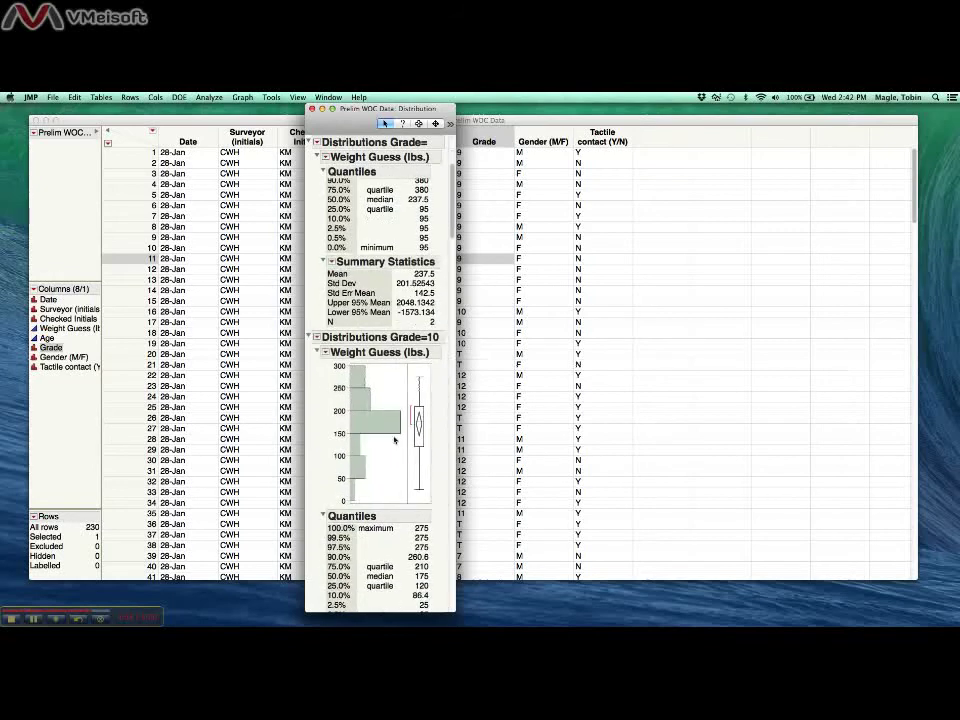
scroll(395, 440, down, 6)
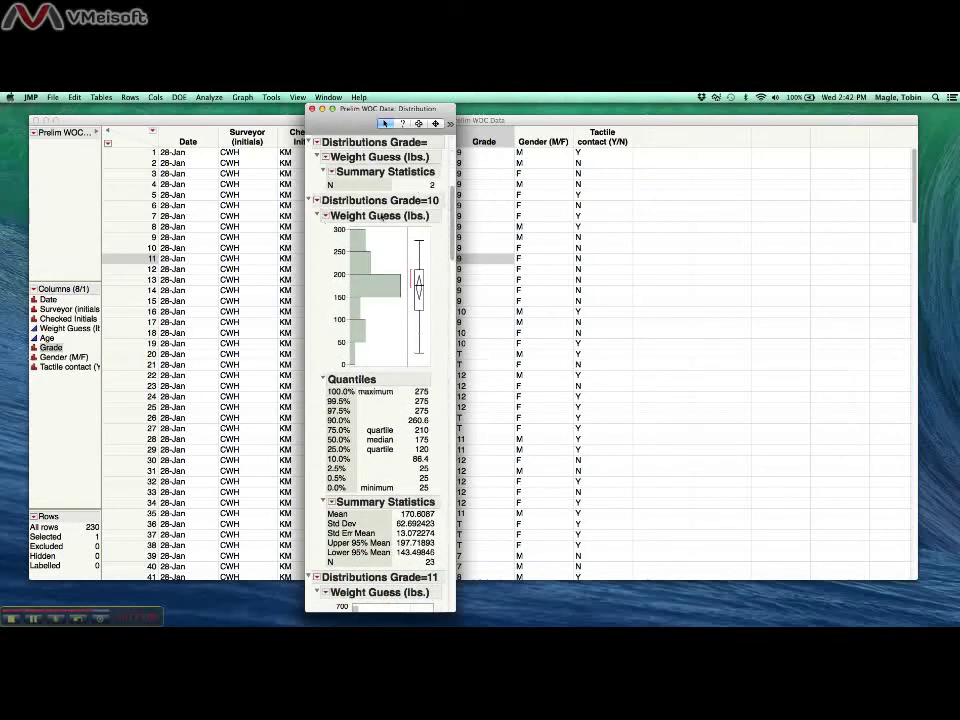
scroll(425, 290, down, 6)
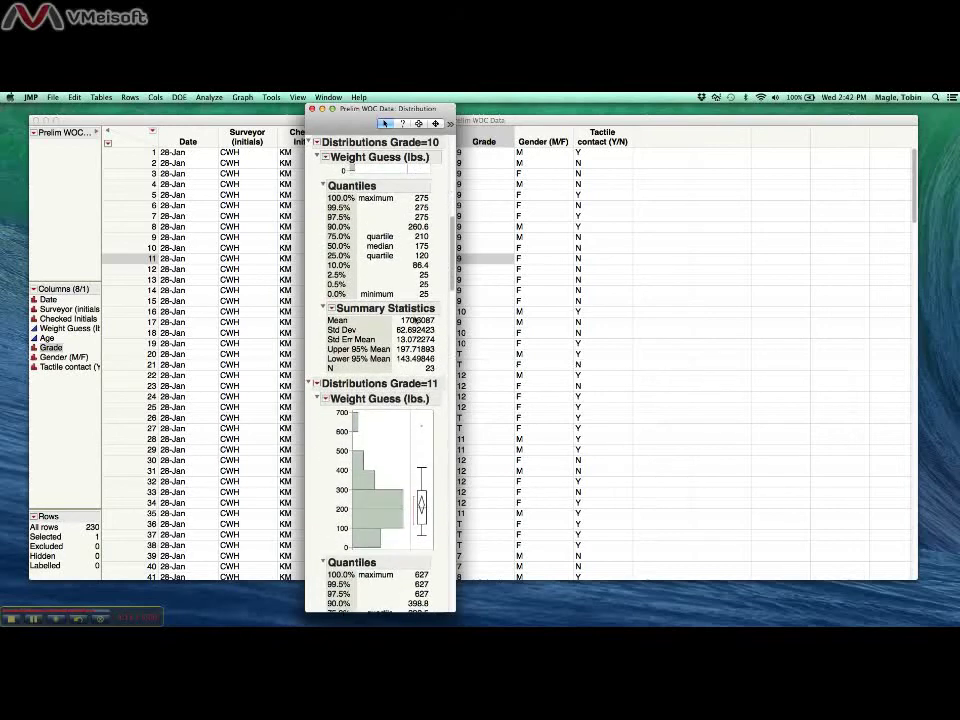
scroll(415, 314, down, 5)
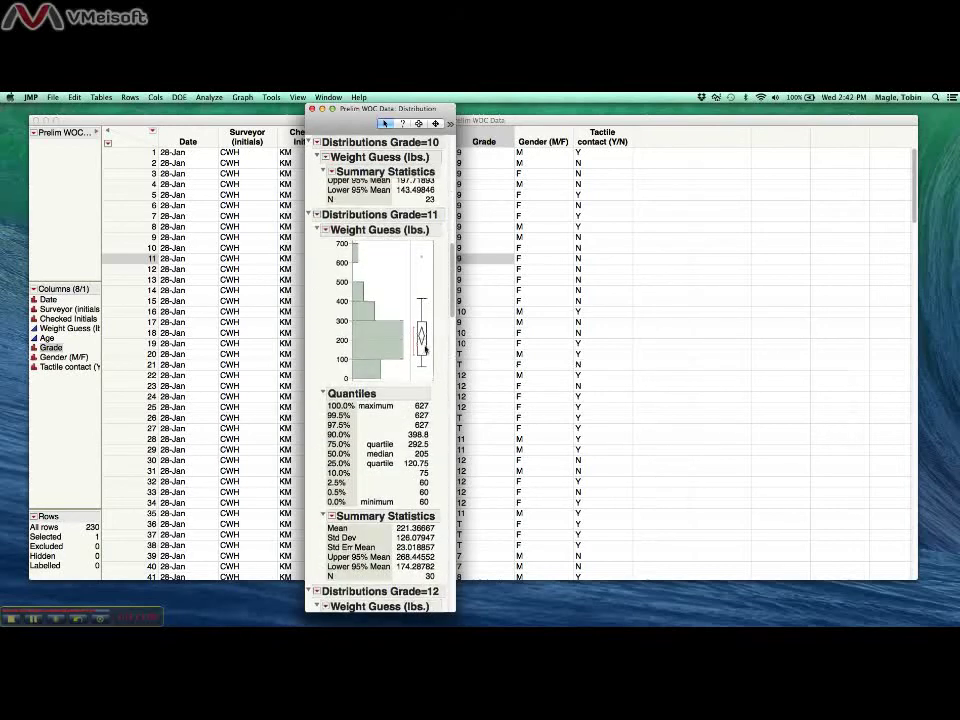
scroll(424, 346, down, 2)
scroll(425, 348, down, 4)
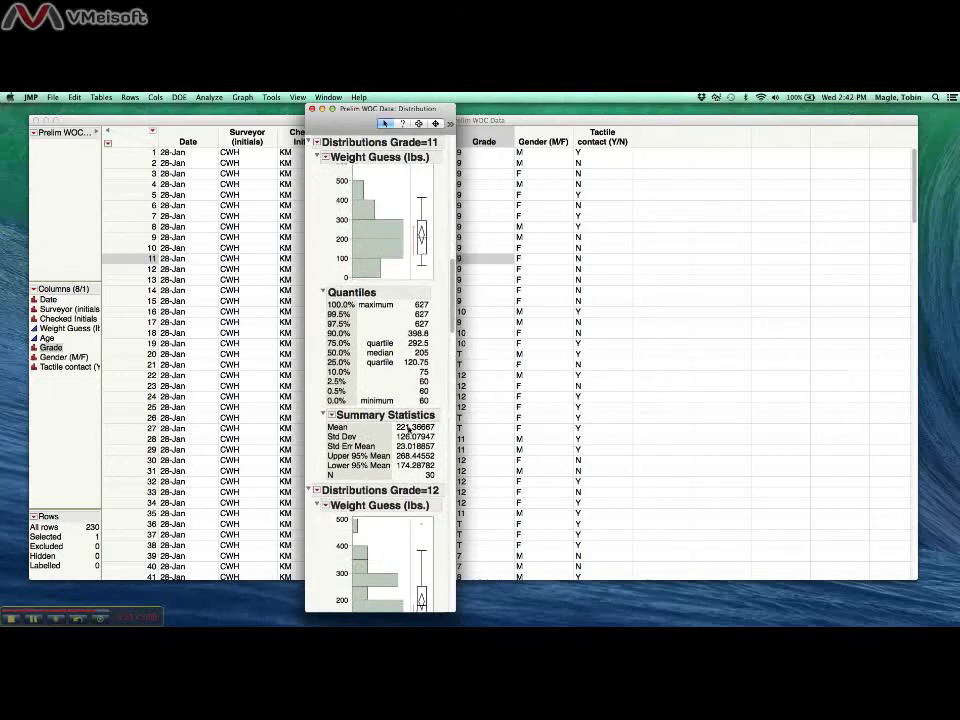
scroll(425, 428, down, 12)
scroll(408, 428, down, 6)
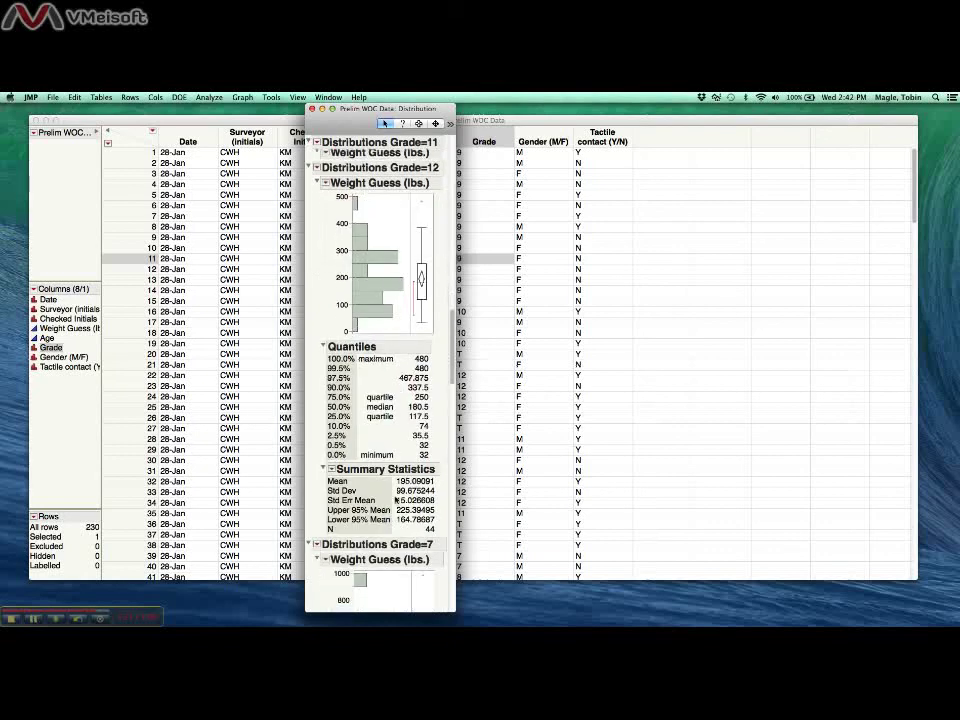
scroll(408, 487, down, 6)
scroll(408, 487, down, 14)
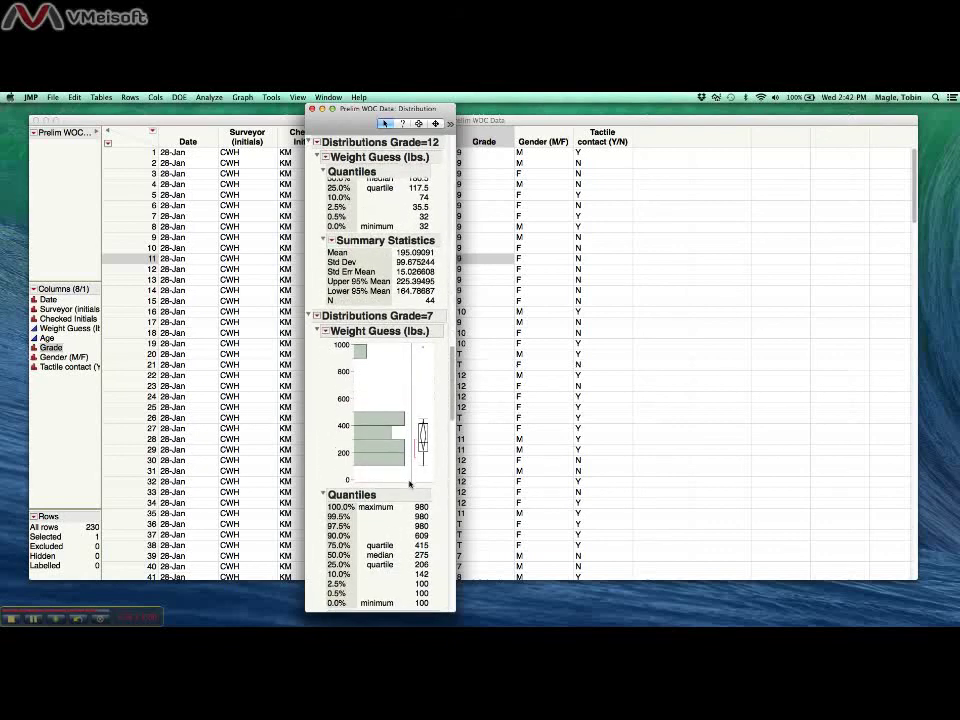
scroll(424, 480, down, 4)
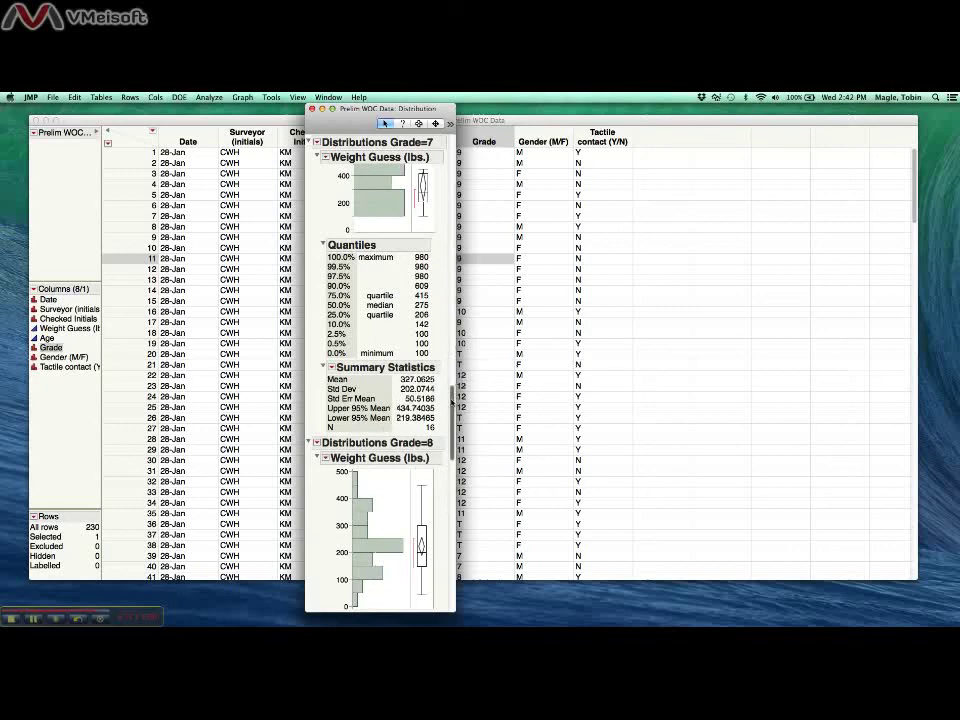
drag(452, 400, 340, 118)
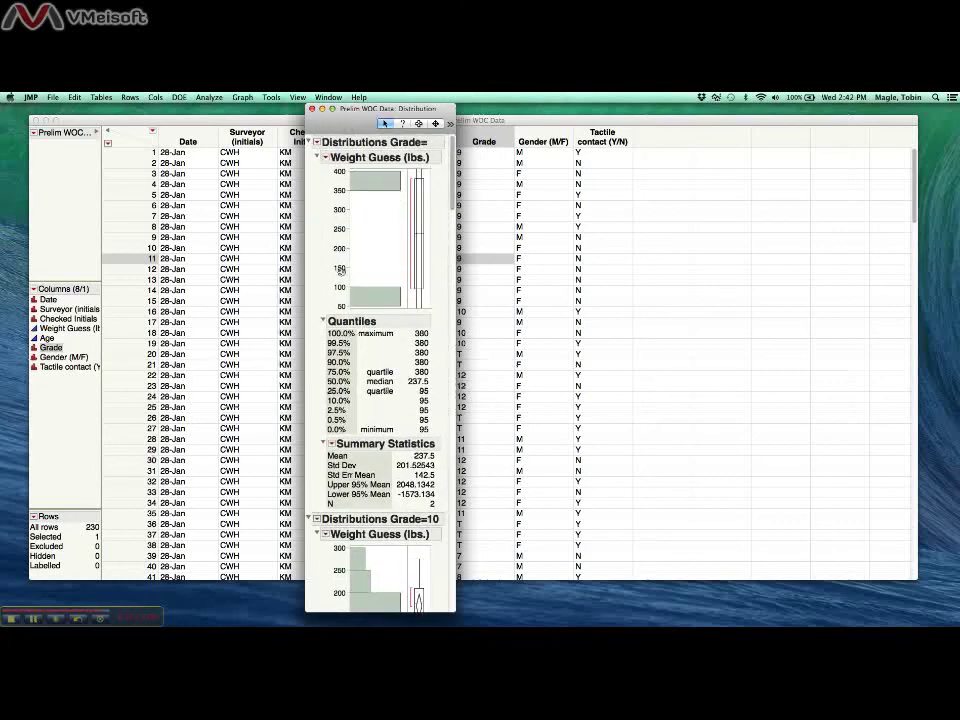
click(312, 109)
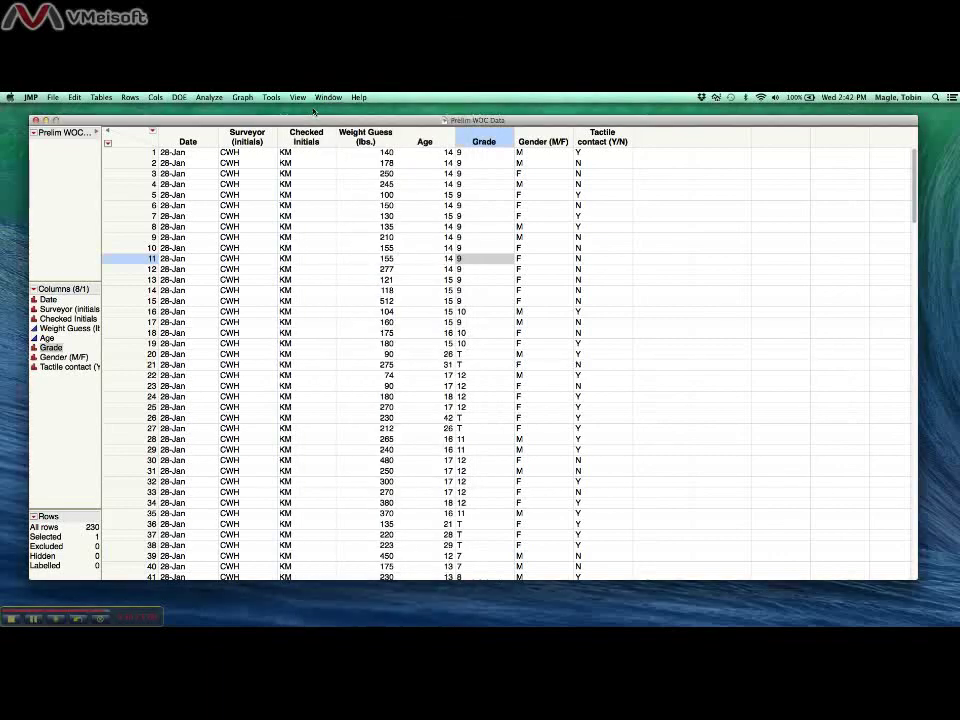